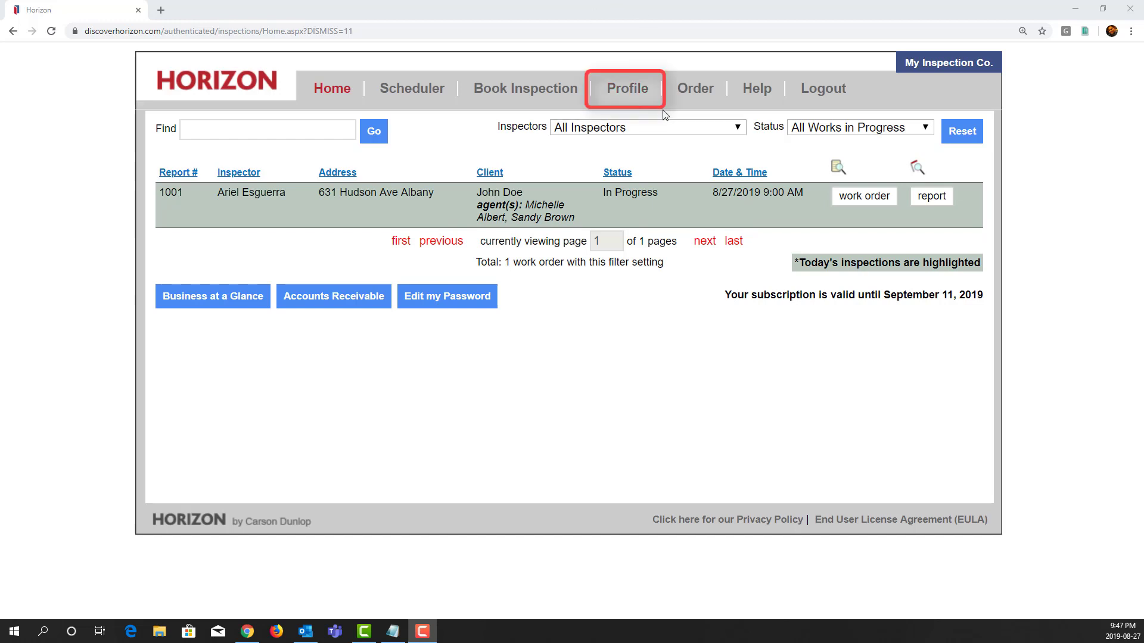
# Open the Company Information form from the Profile customization page
pyautogui.click(628, 89)
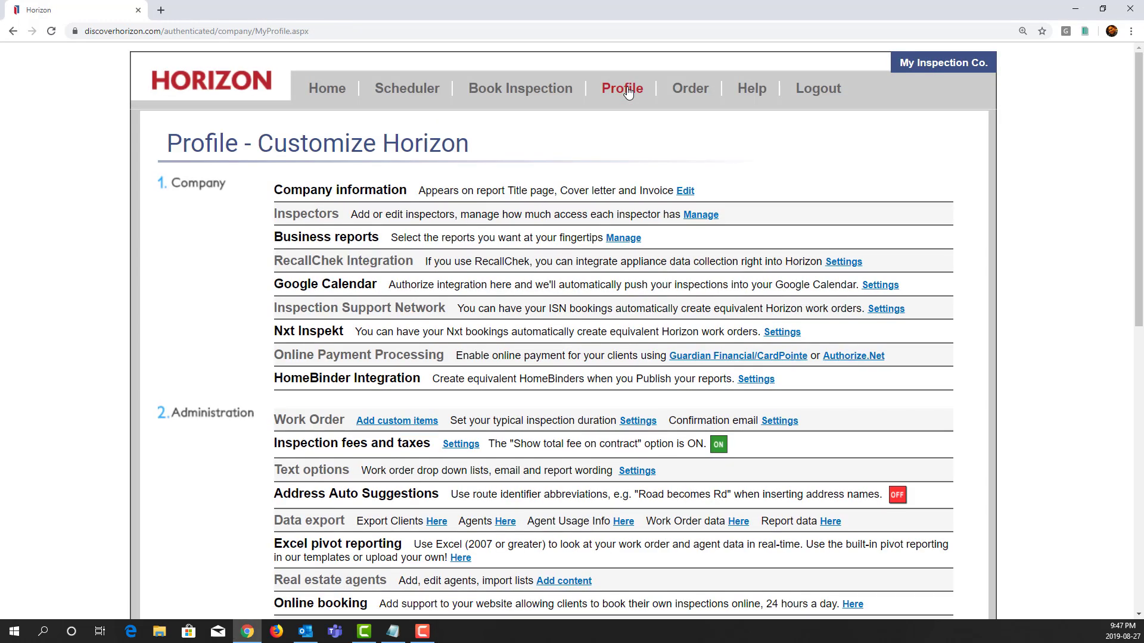
pyautogui.click(685, 192)
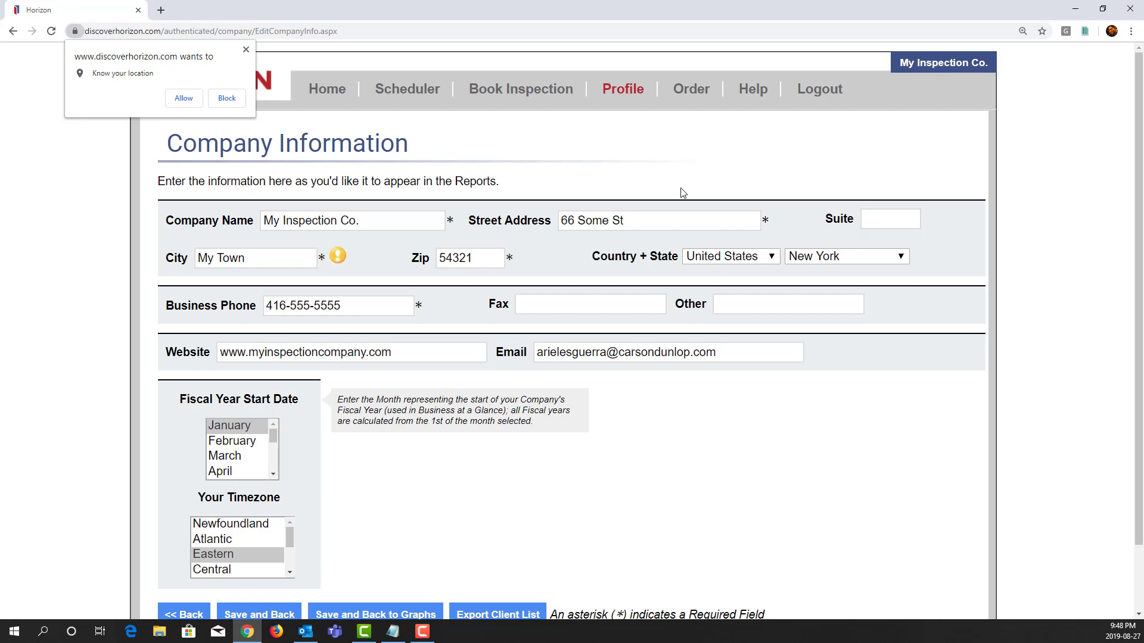
# Replace the company name with CDA Inspections
pyautogui.click(246, 50)
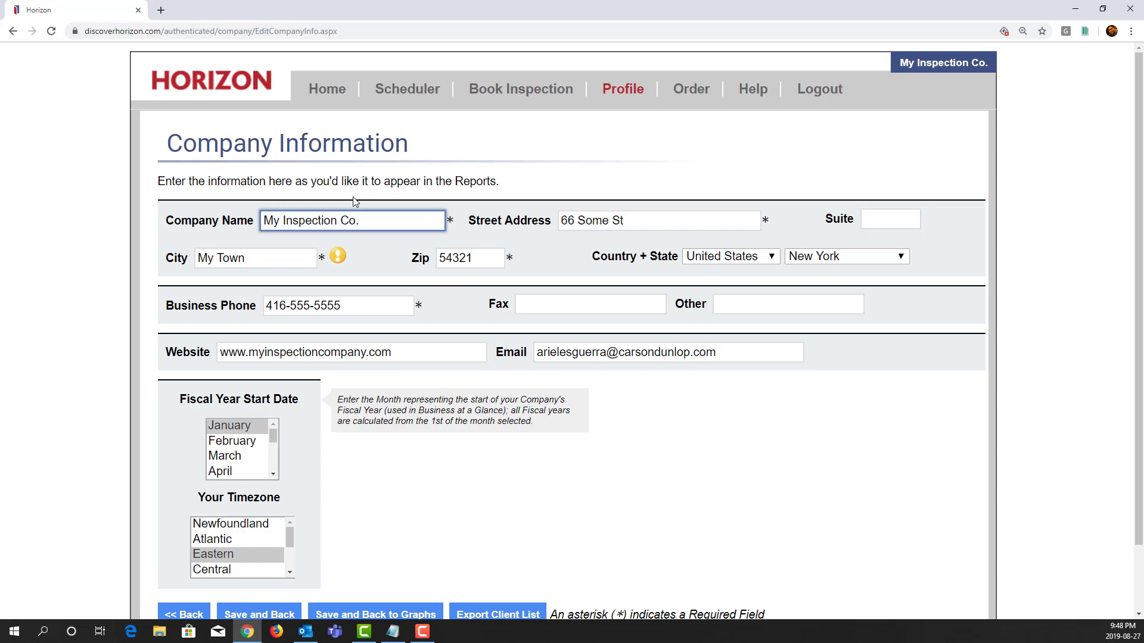
pyautogui.hotkey('ctrl', 'a')
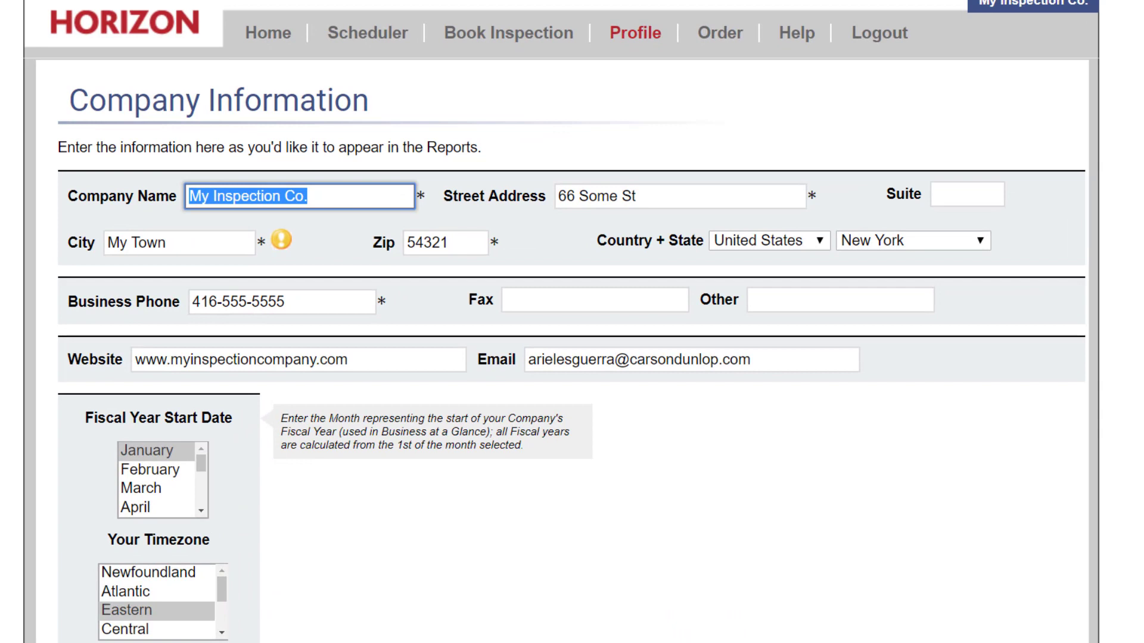
pyautogui.write('CDA Inspections')
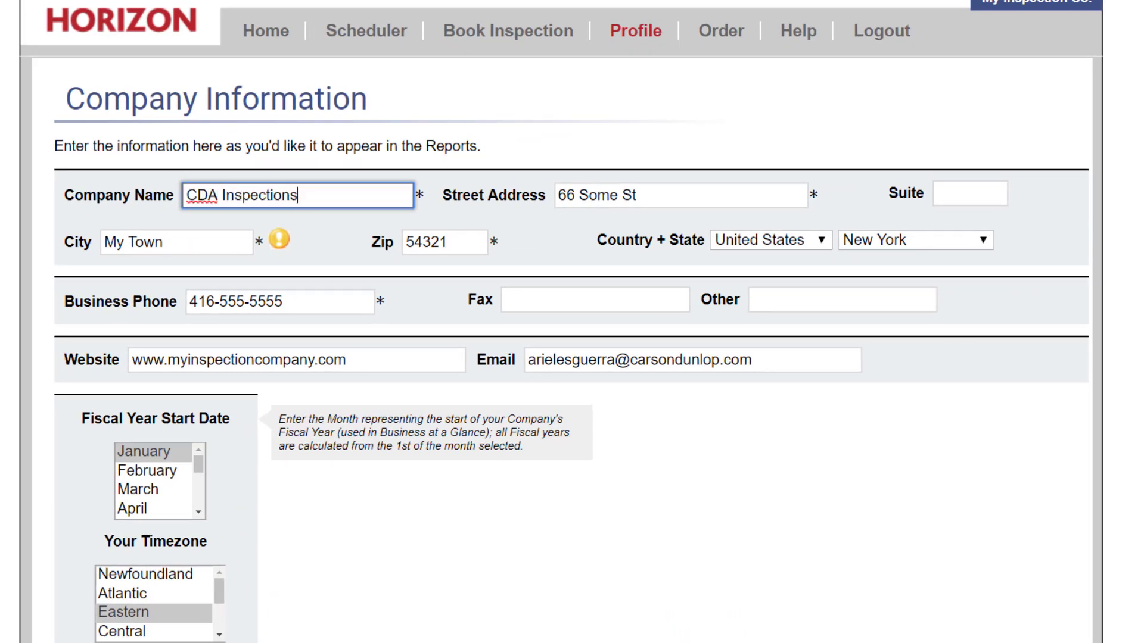
pyautogui.press('Tab')
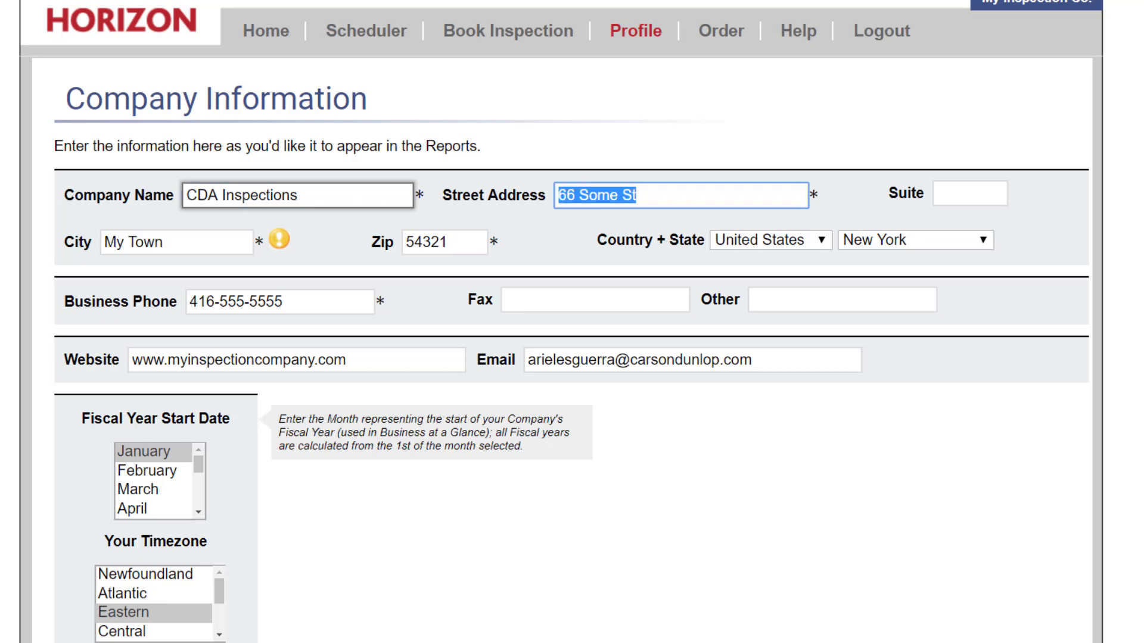
pyautogui.write('177 h')
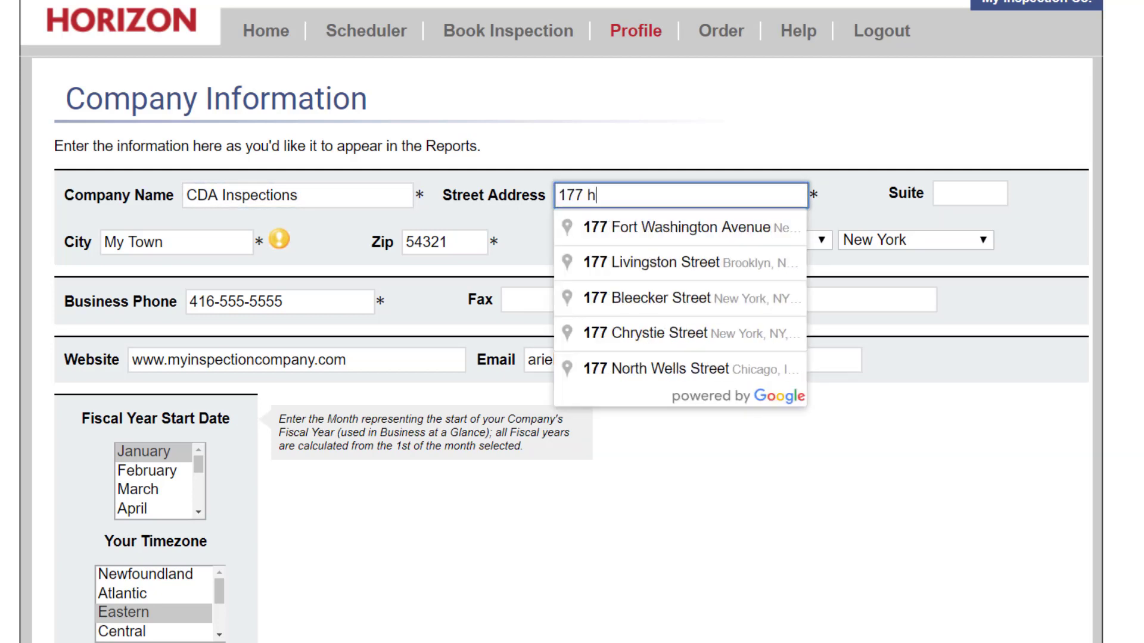
pyautogui.write('unt')
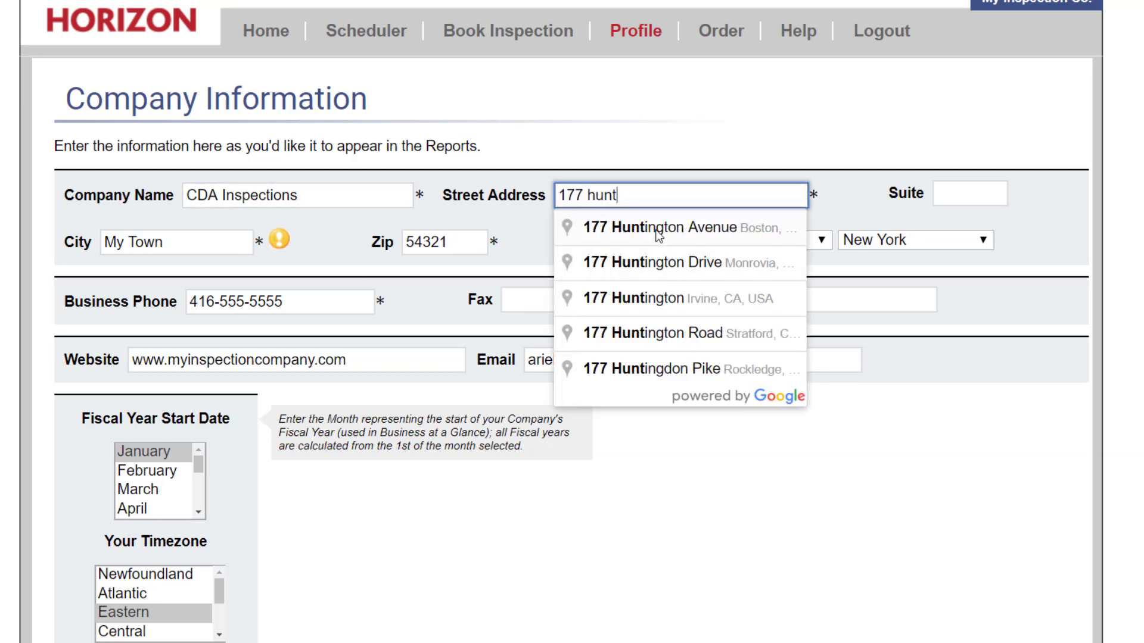
# Set the address to 177 Huntington Avenue, Suite 1700, Boston, Massachusetts
pyautogui.click(651, 229)
pyautogui.click(959, 199)
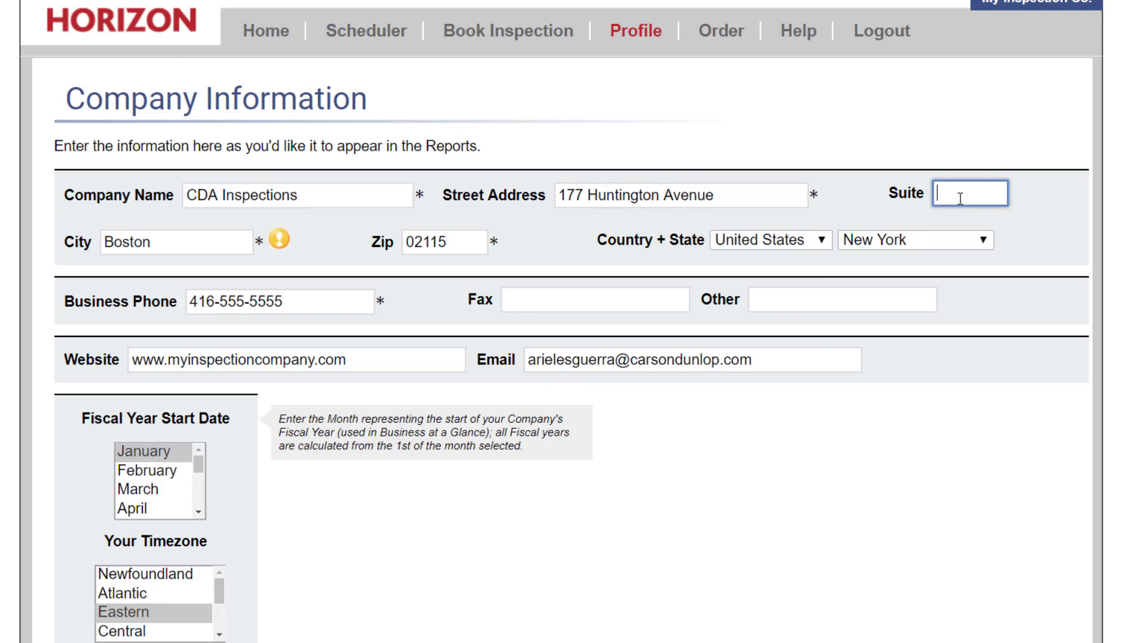
pyautogui.write('1700')
pyautogui.click(925, 246)
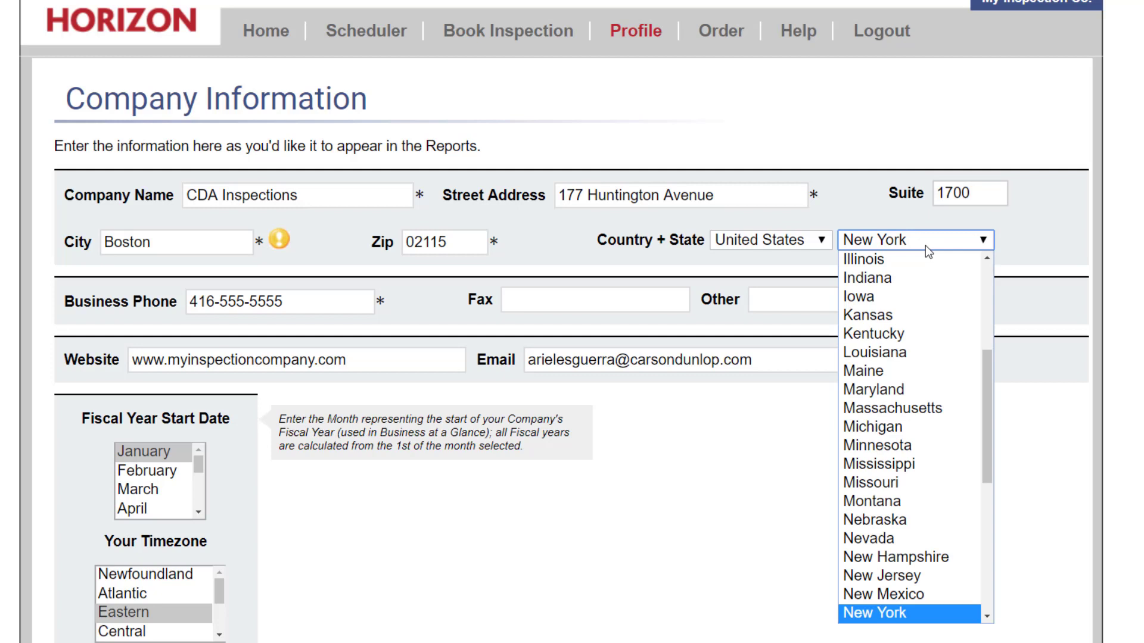
pyautogui.write('mas')
pyautogui.press('Return')
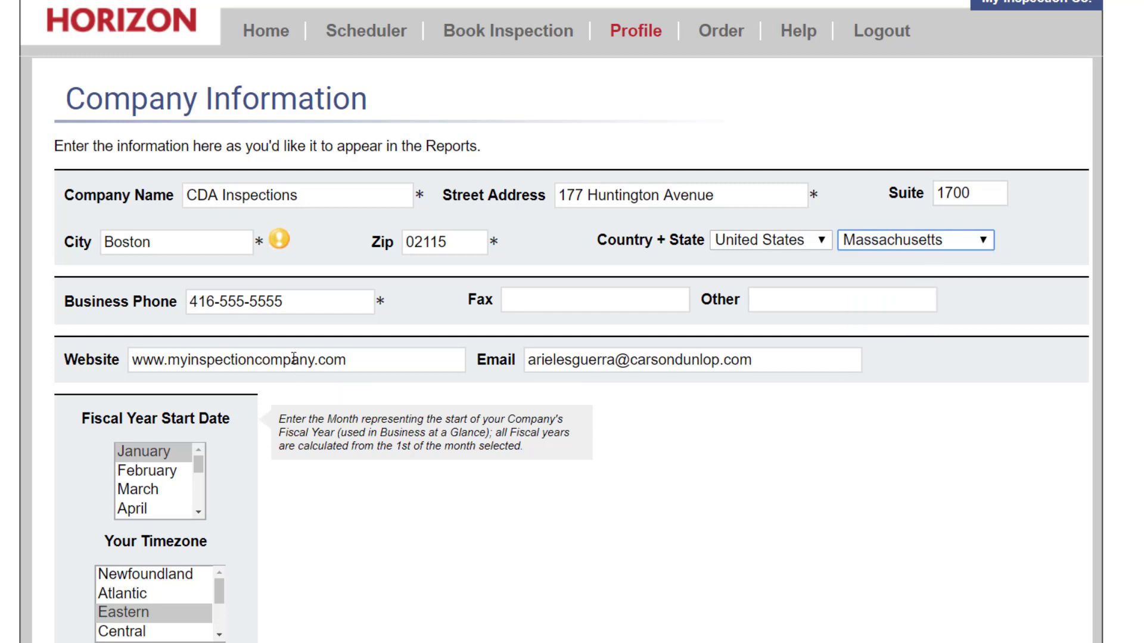
pyautogui.tripleClick(387, 362)
pyautogui.write('www.car')
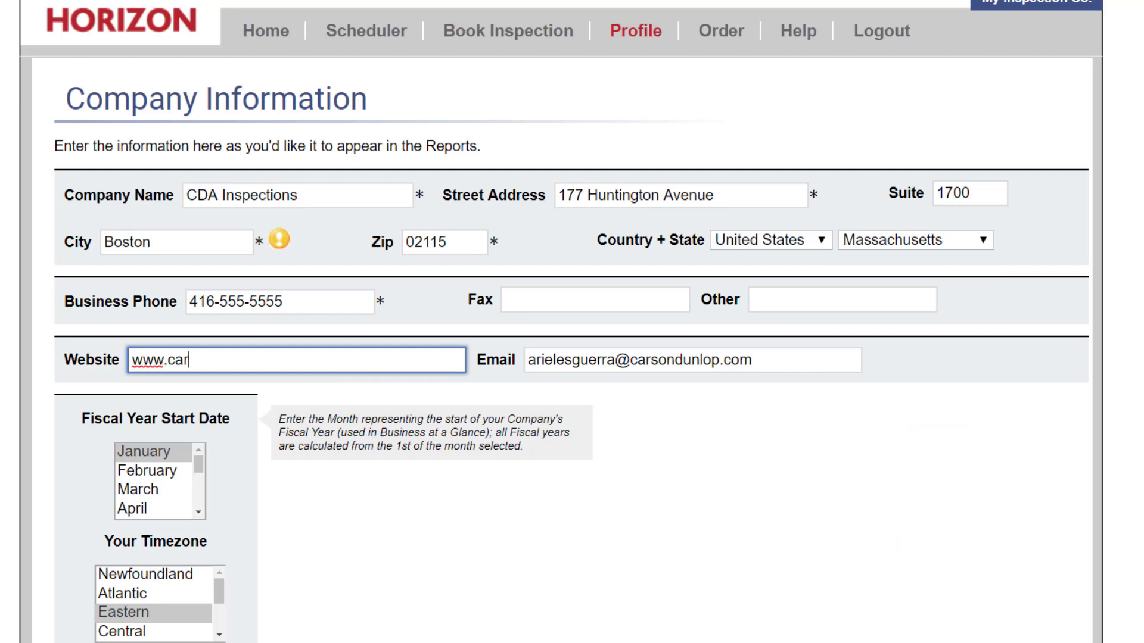
pyautogui.write('sondunlop')
pyautogui.write('.com')
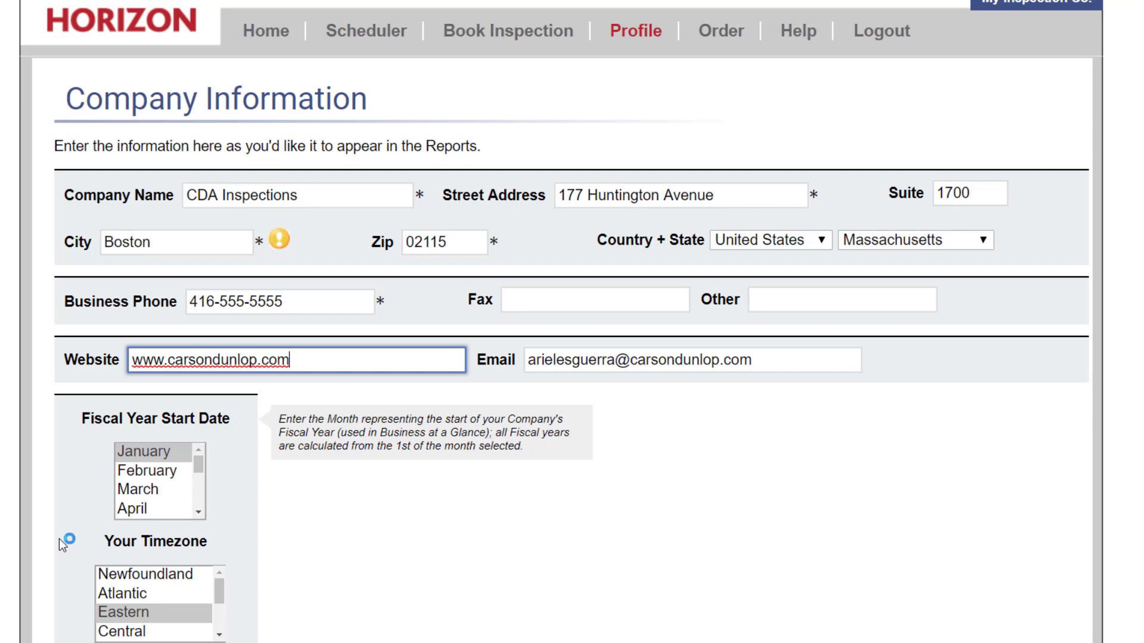
pyautogui.click(134, 510)
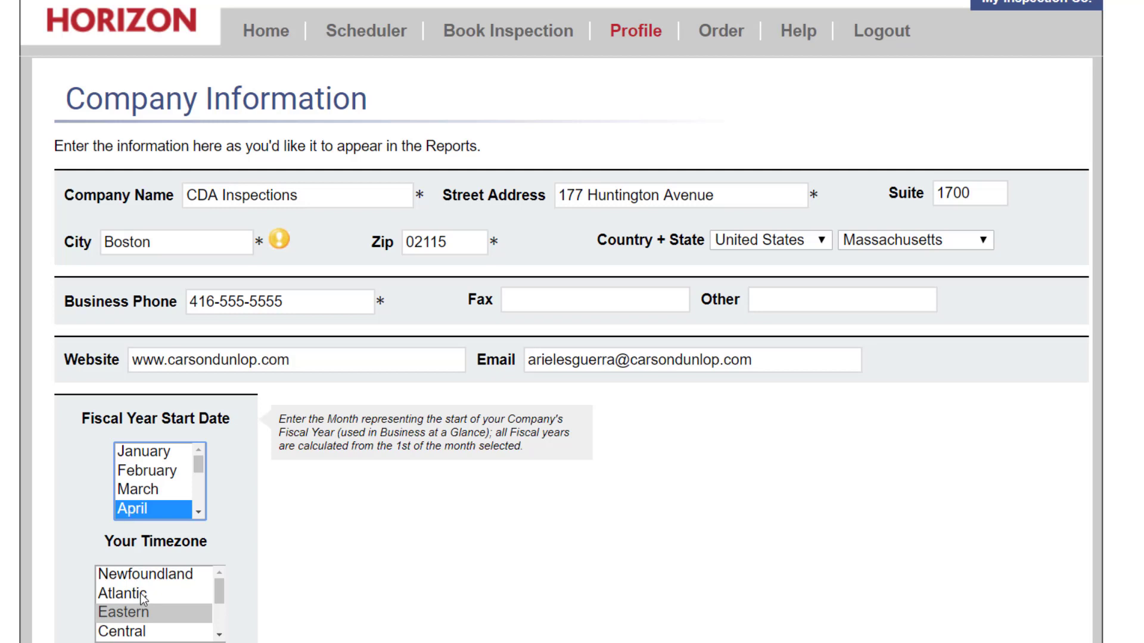
pyautogui.click(143, 613)
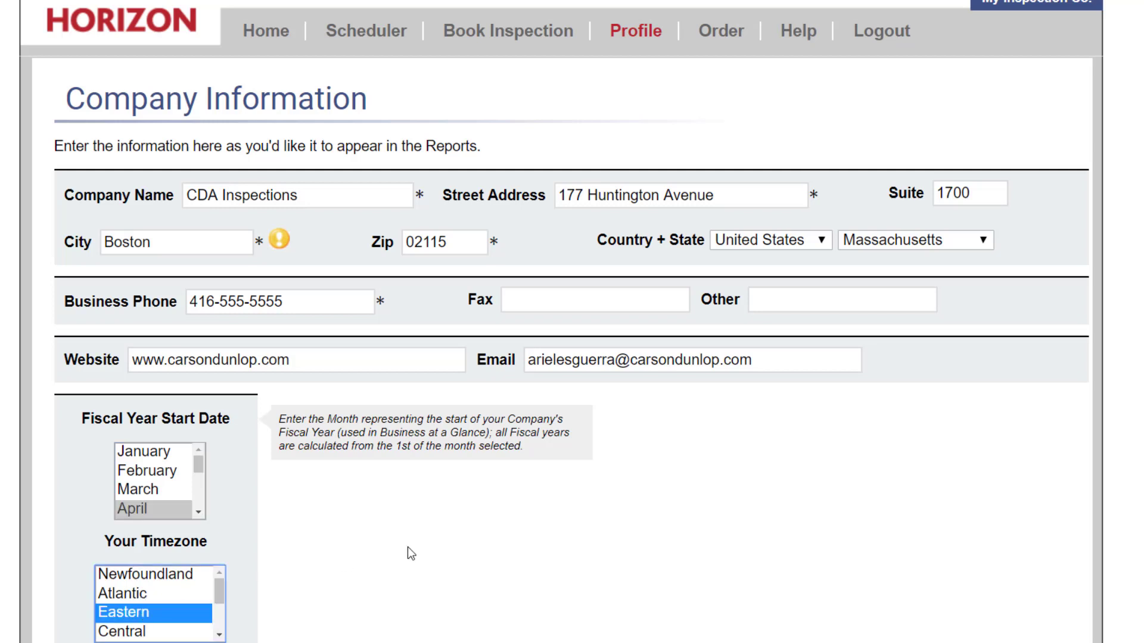
pyautogui.scroll(-1, 408, 554)
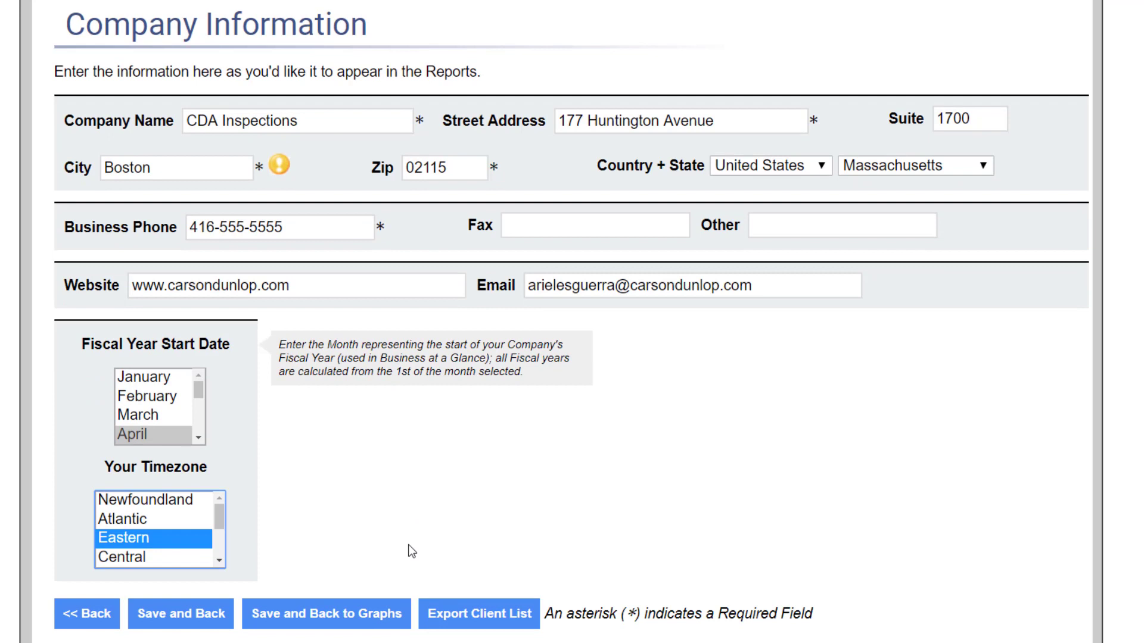
pyautogui.click(195, 624)
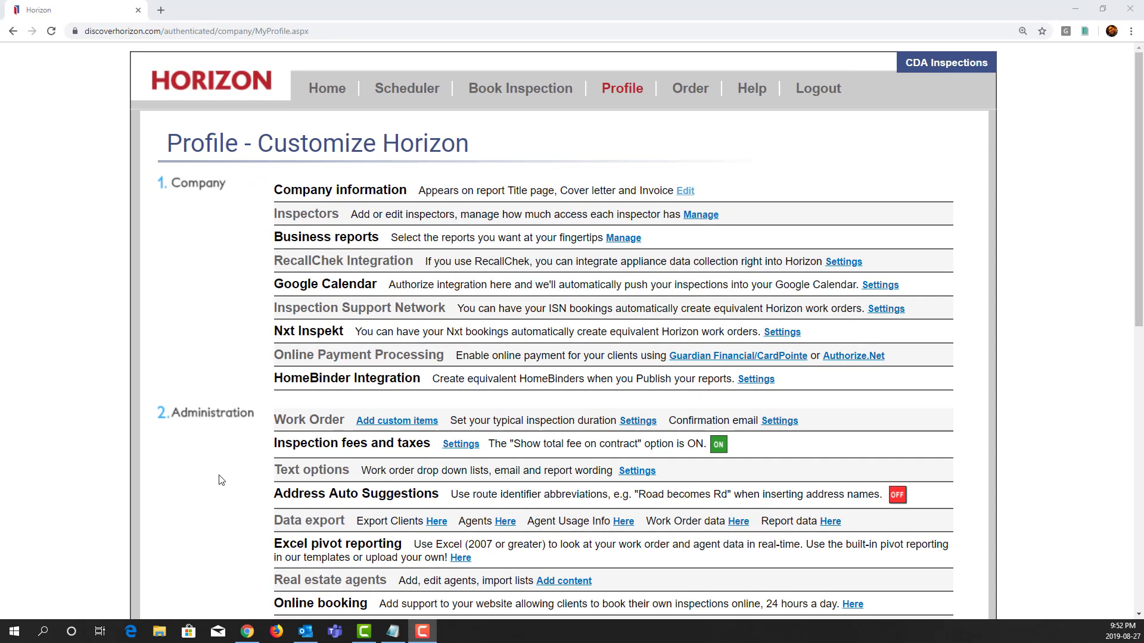
pyautogui.scroll(-3, 221, 480)
pyautogui.scroll(-1, 223, 480)
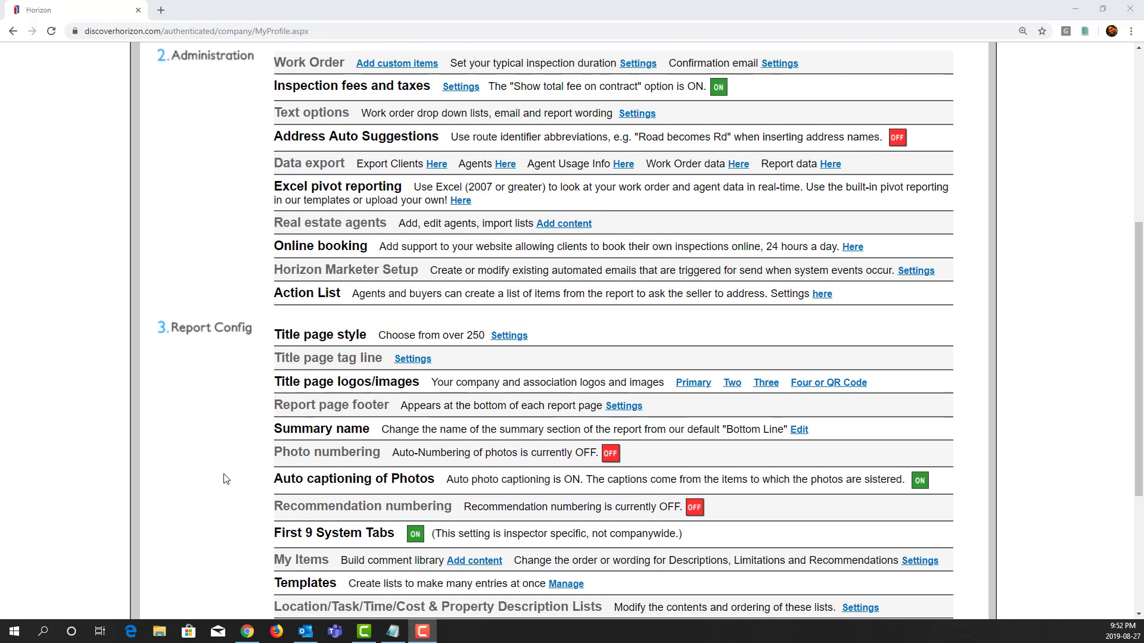
# Open the primary title-page logo settings under Report Config
pyautogui.click(700, 385)
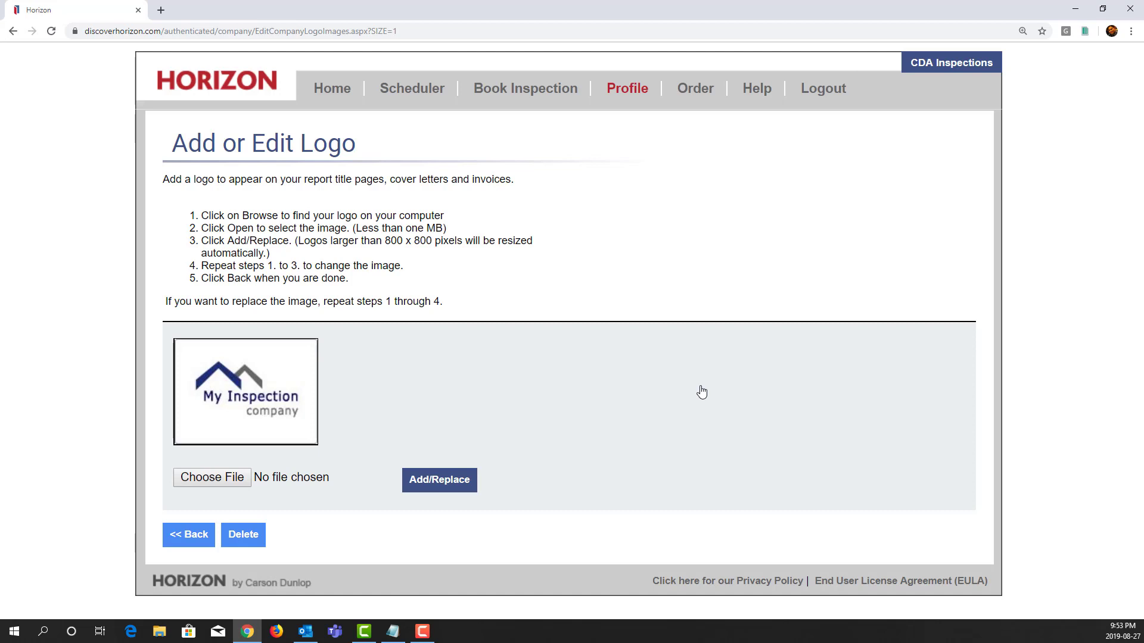
# Choose CDA_LOGO.jpg from the Desktop as the logo file to upload
pyautogui.click(223, 477)
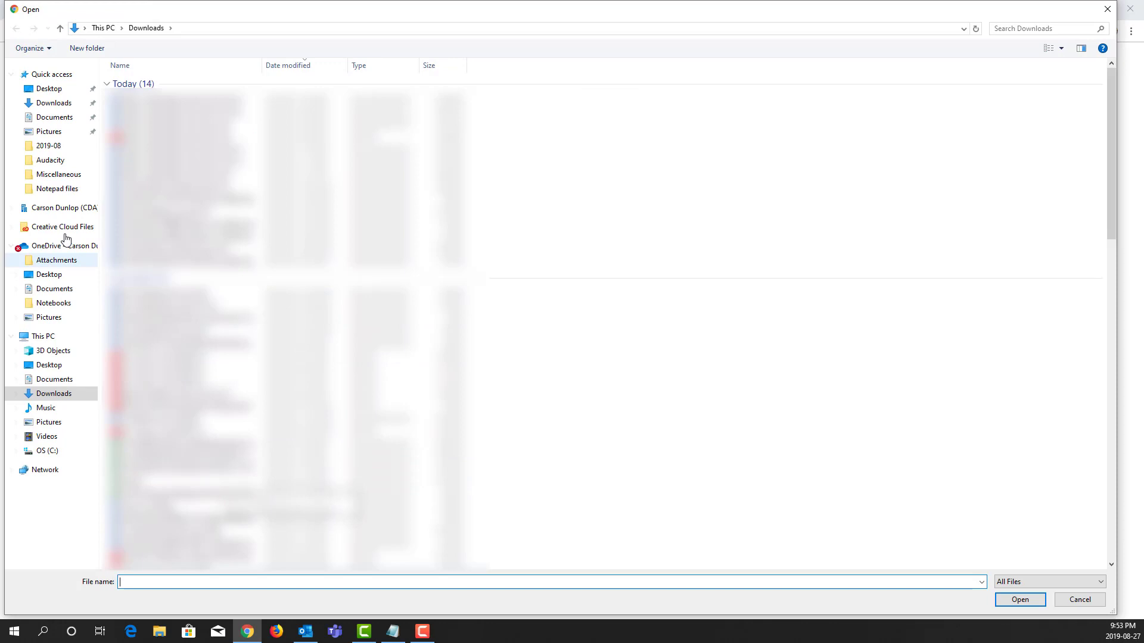
pyautogui.click(57, 92)
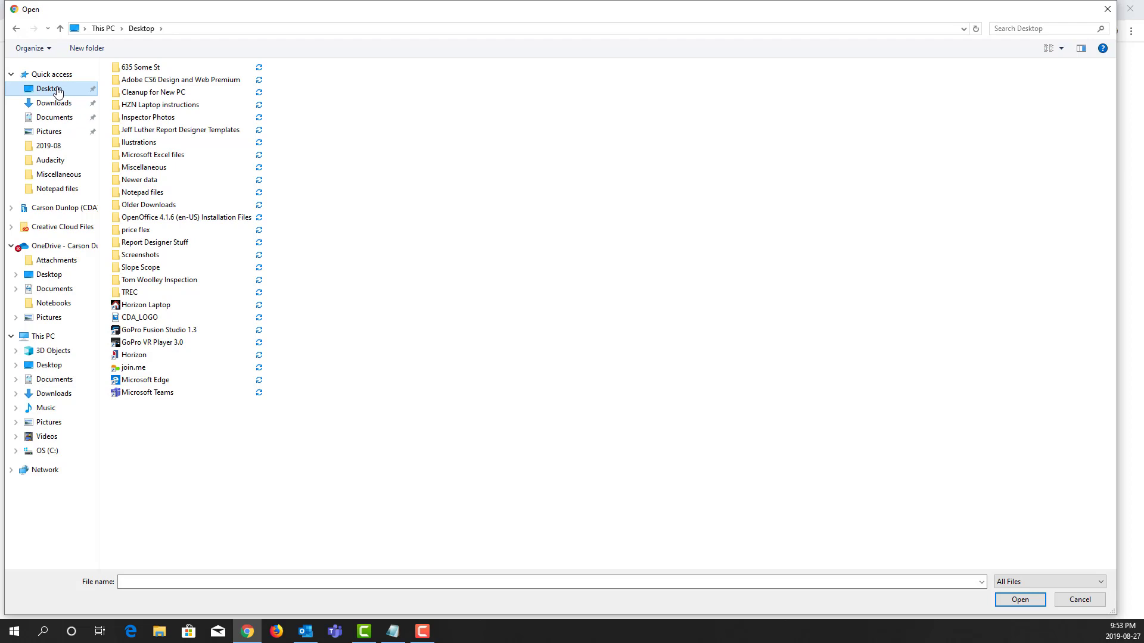
pyautogui.click(142, 318)
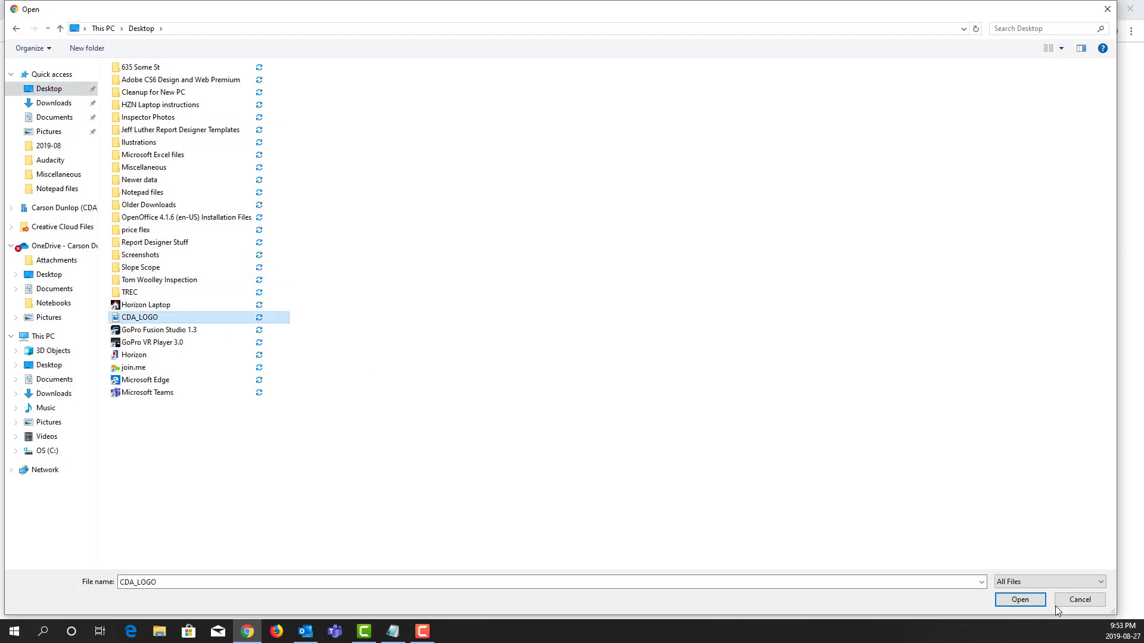
pyautogui.click(1024, 602)
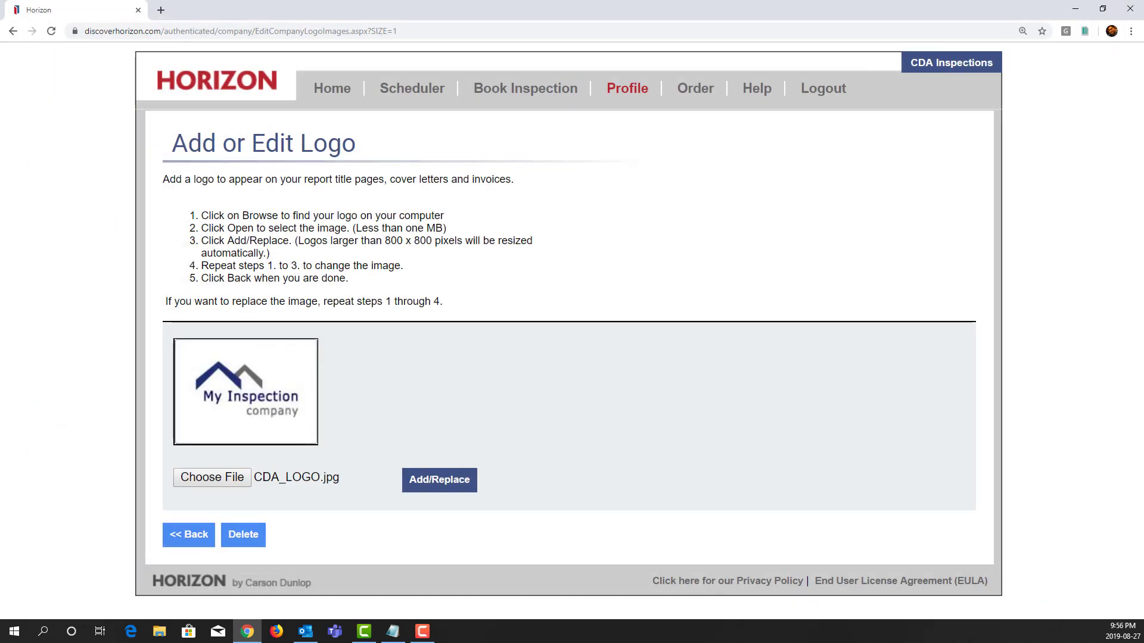
# Upload CDA_LOGO to replace the old logo and return to the profile page
pyautogui.click(453, 480)
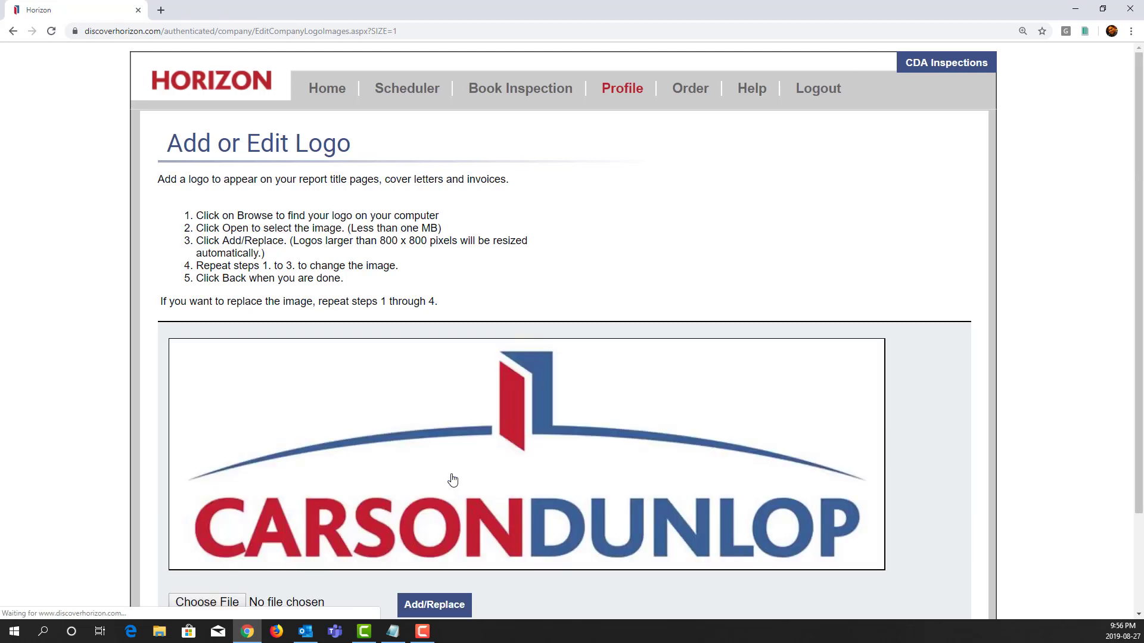
pyautogui.scroll(-3, 453, 479)
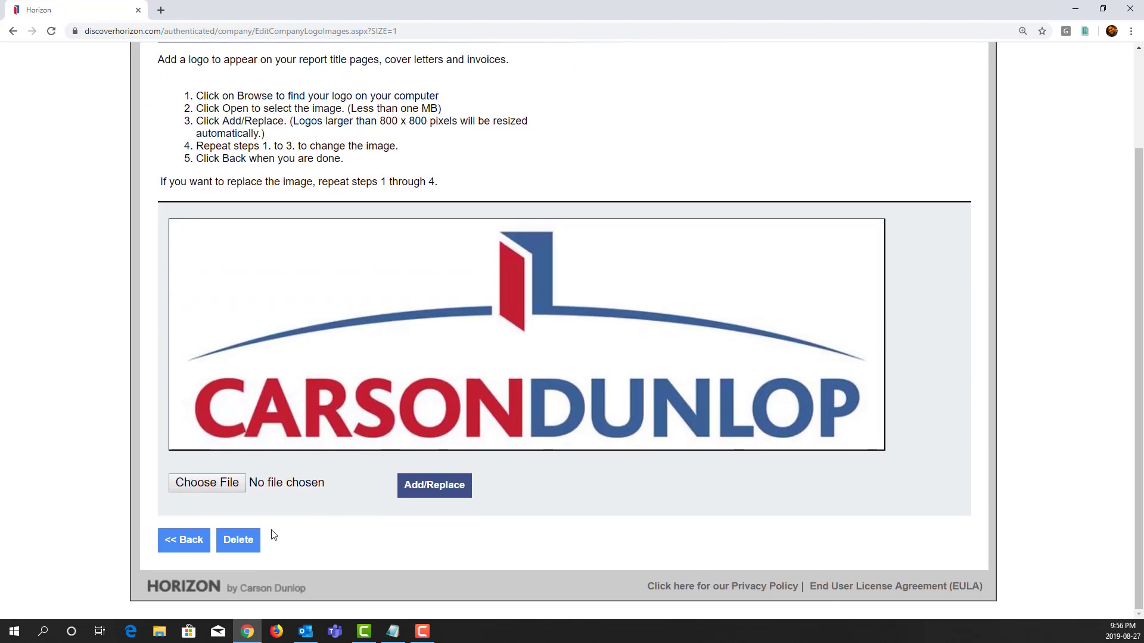
pyautogui.click(188, 544)
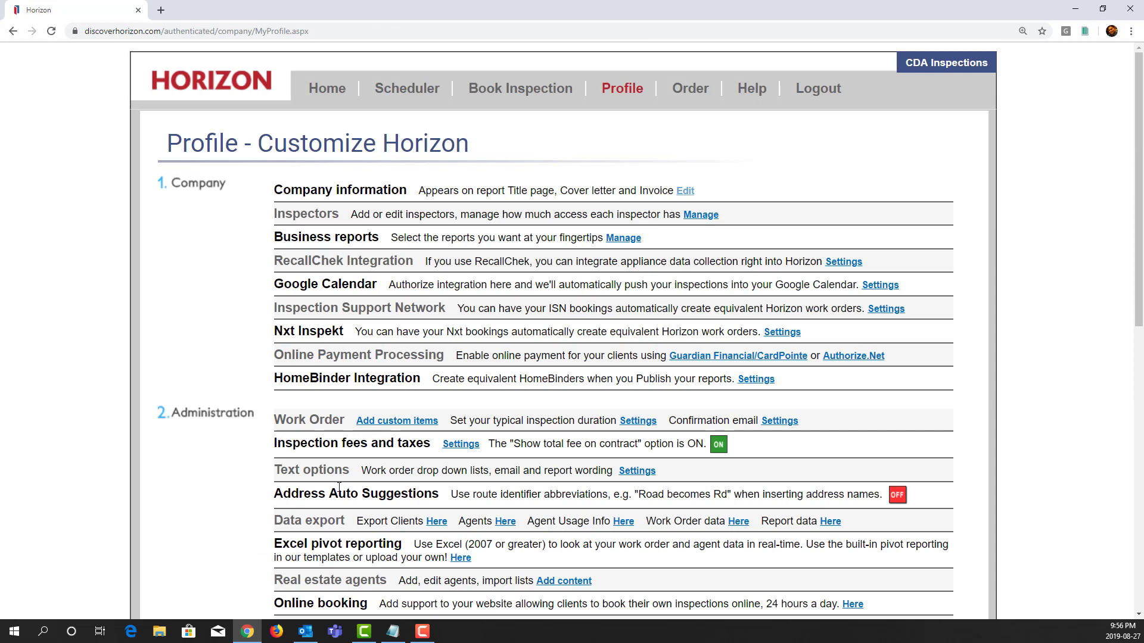
# Open the Long Cover Letter for editing via Text options and Cover Letter versions
pyautogui.click(627, 477)
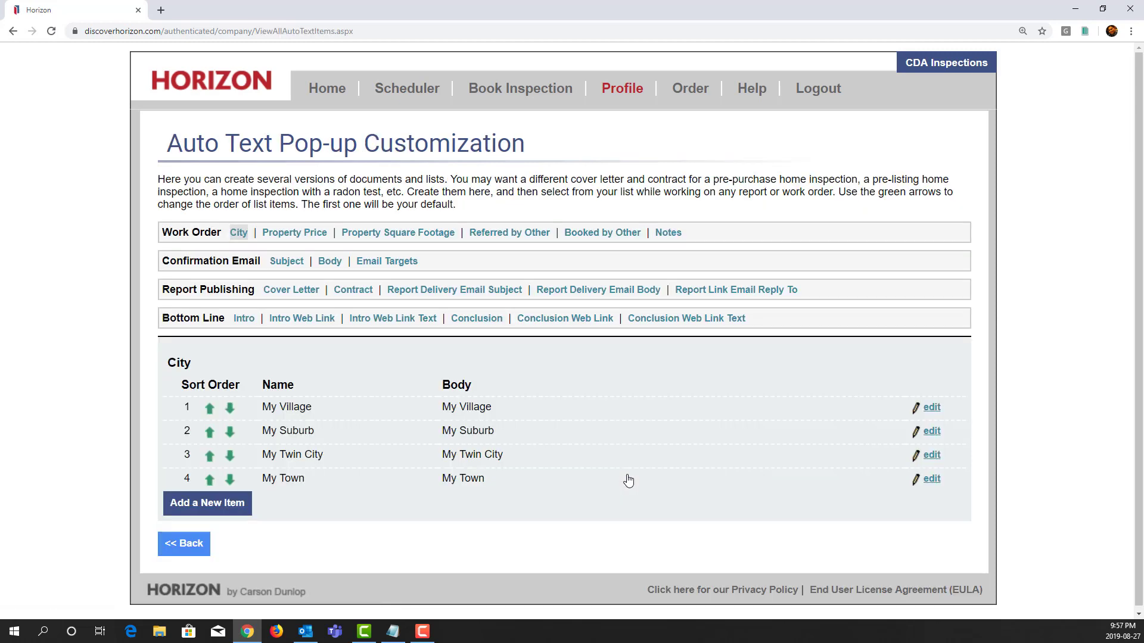
pyautogui.click(301, 297)
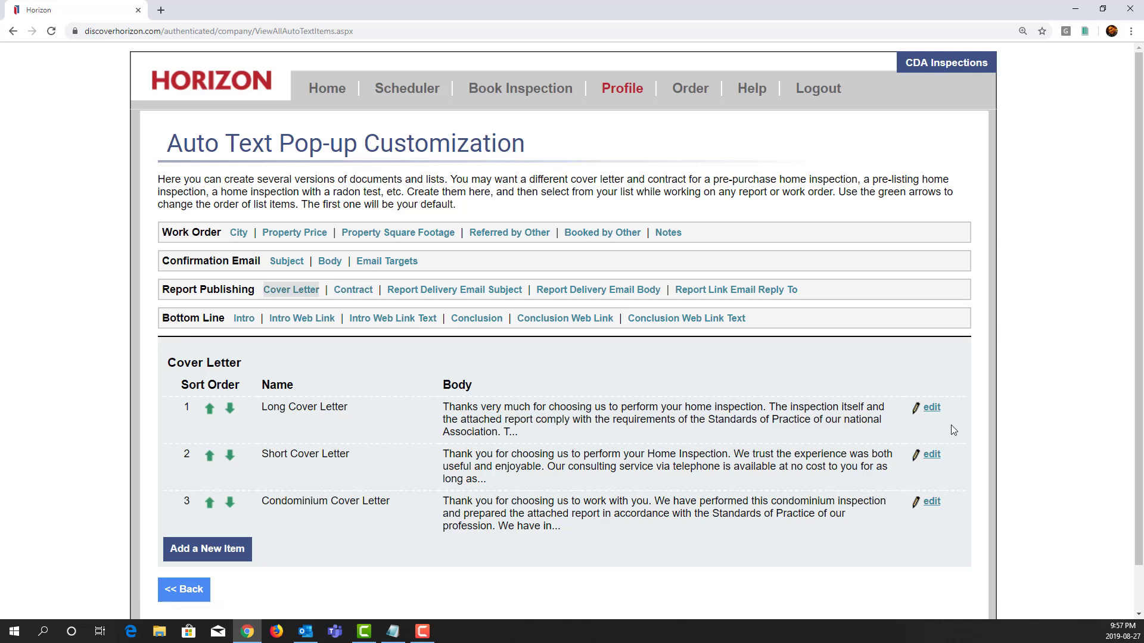
pyautogui.click(929, 408)
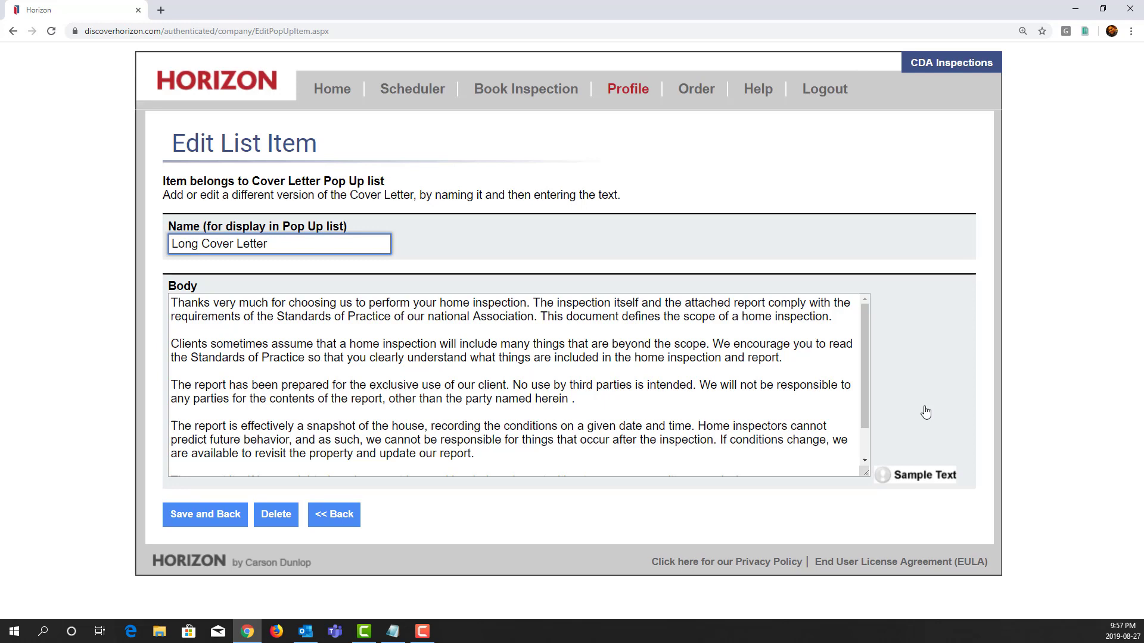
# Replace 'us' with 'CDA Inspections' in the opening sentence and save the letter
pyautogui.doubleClick(339, 303)
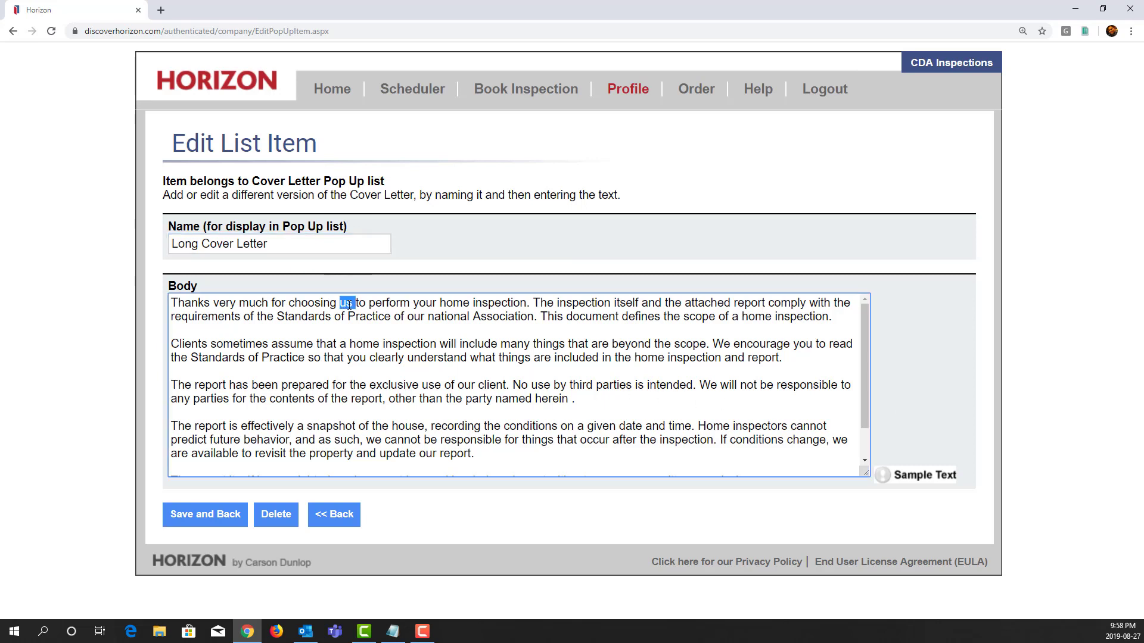
pyautogui.write('CDA ')
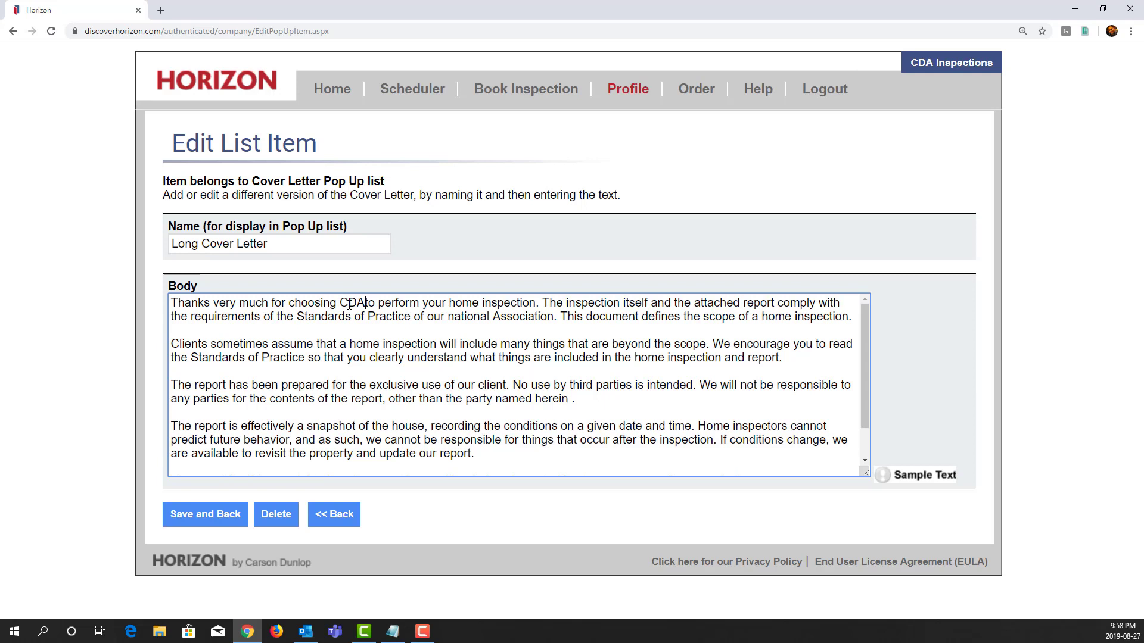
pyautogui.write('Inspection')
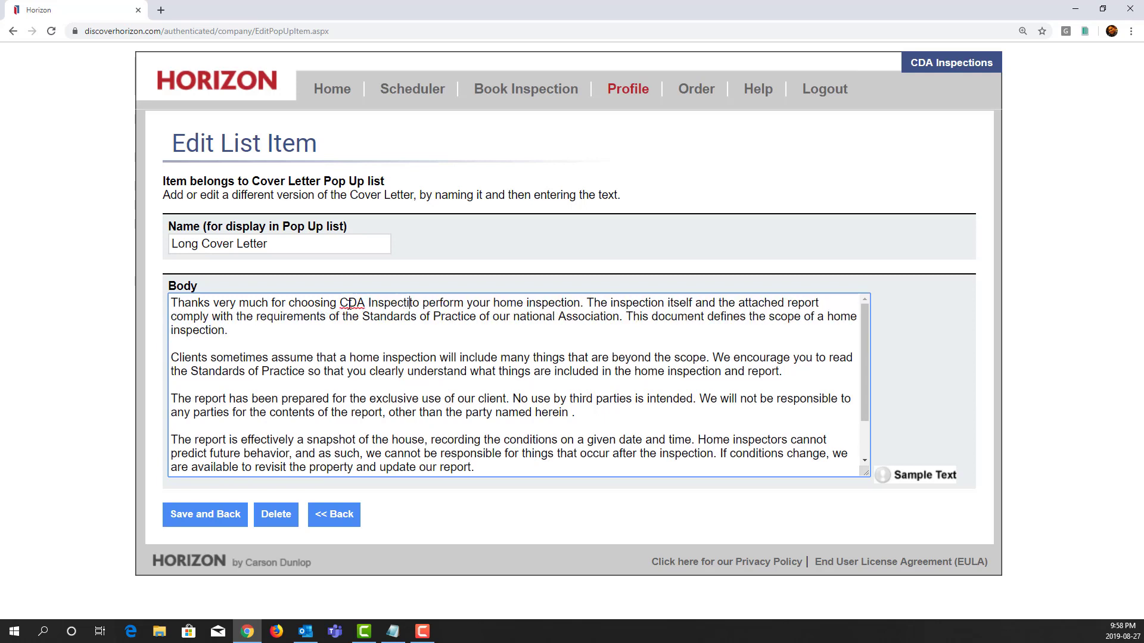
pyautogui.write('s')
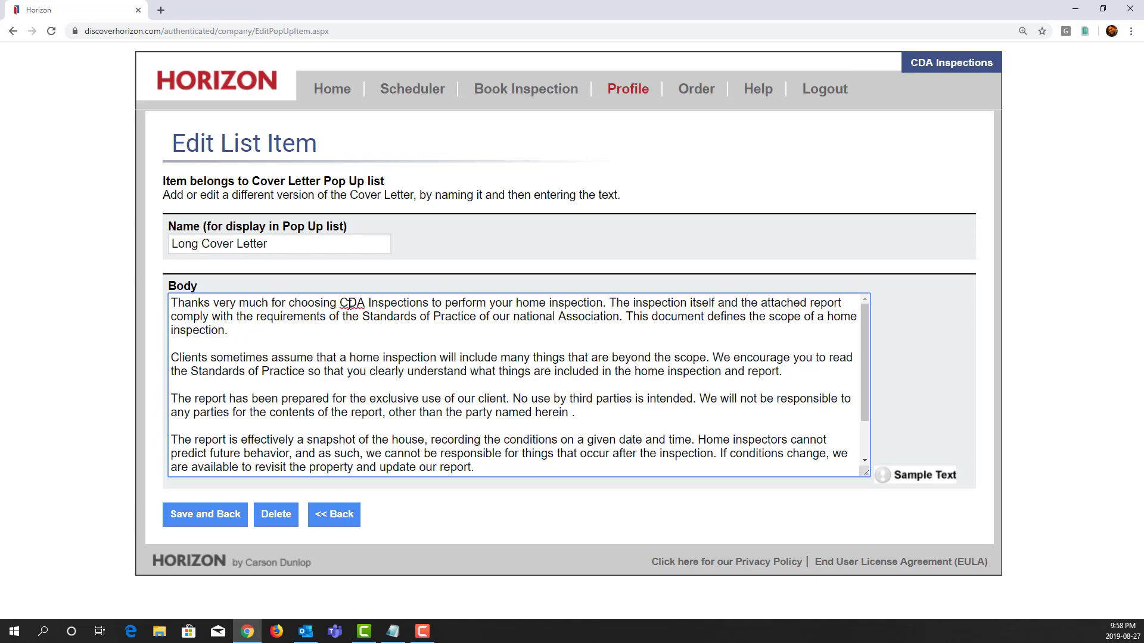
pyautogui.click(184, 526)
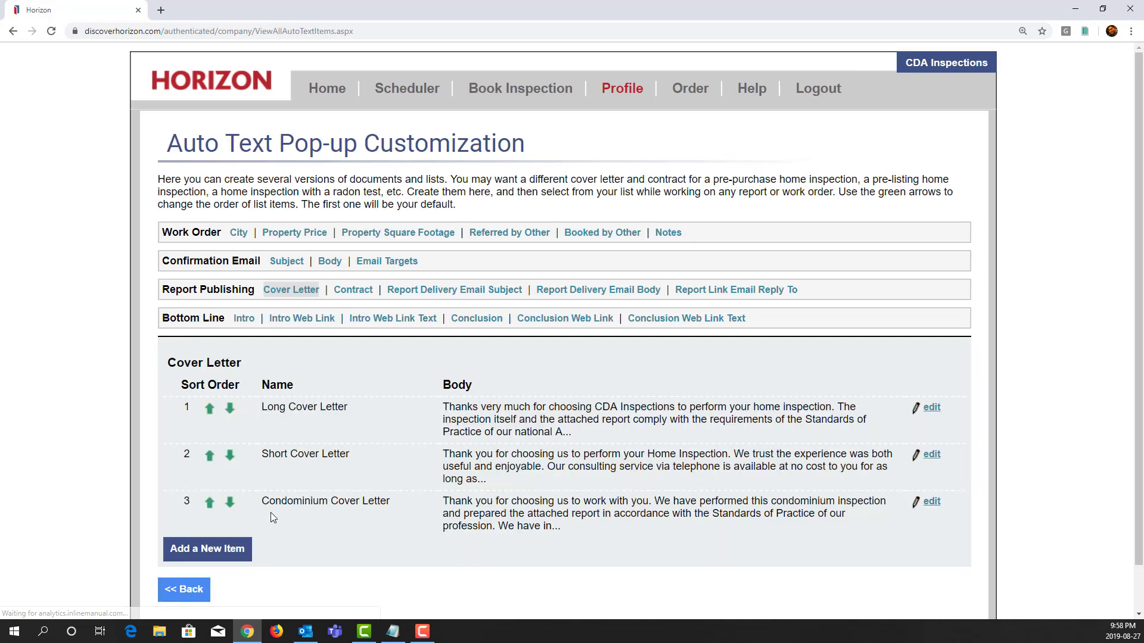